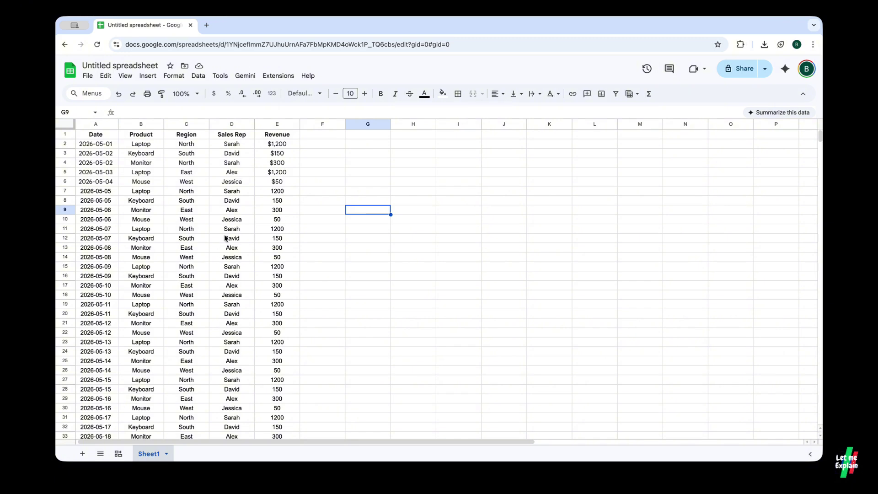
scroll(261, 246, "down", 3)
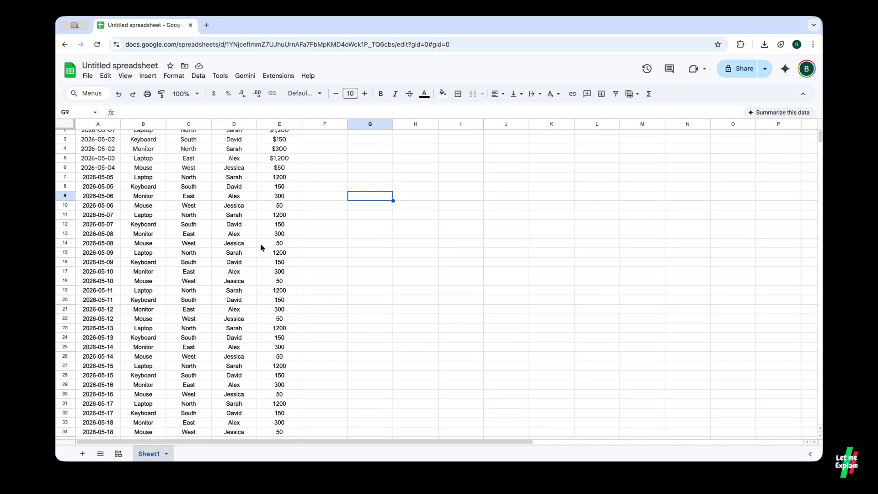
scroll(261, 247, "up", 3)
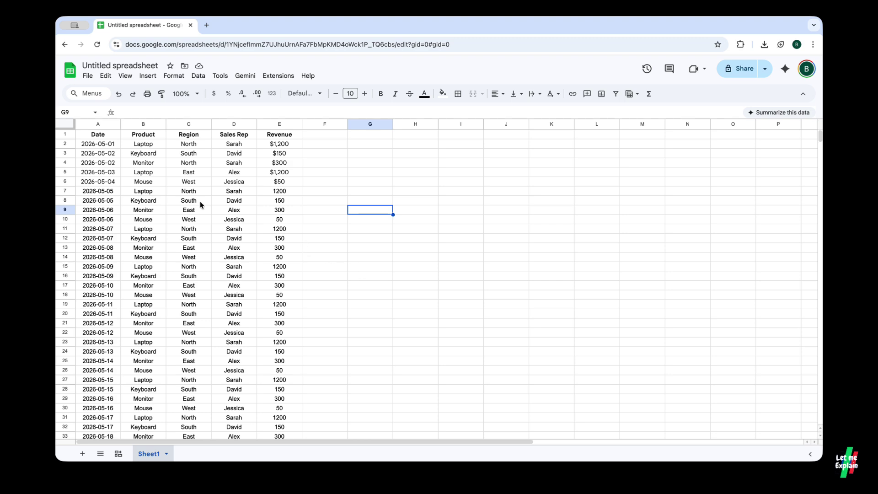
scroll(147, 207, "down", 4)
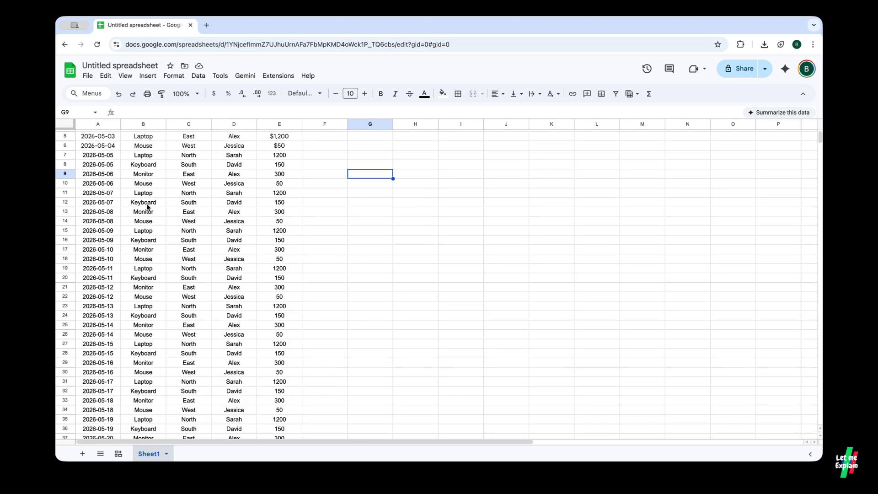
scroll(151, 203, "up", 4)
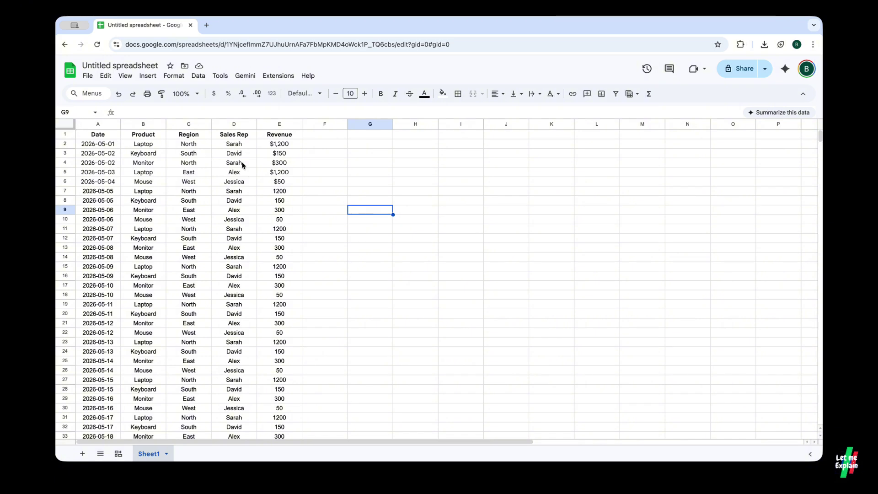
scroll(220, 193, "down", 2)
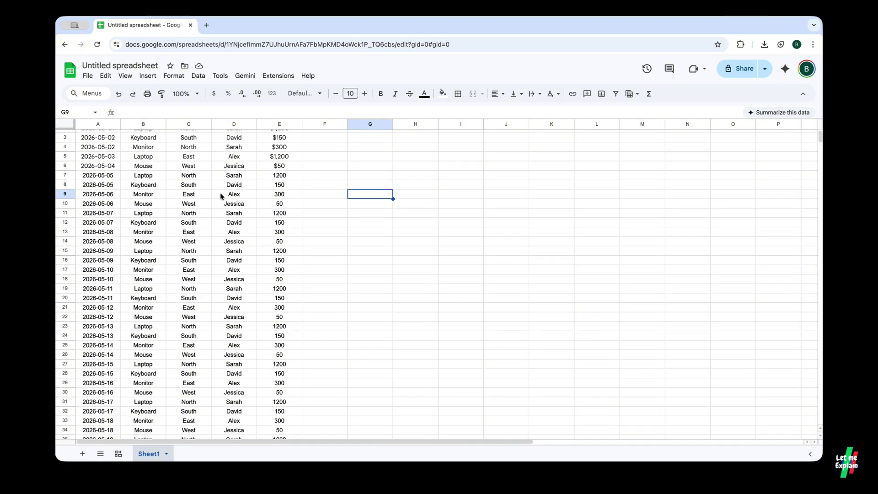
scroll(221, 193, "up", 2)
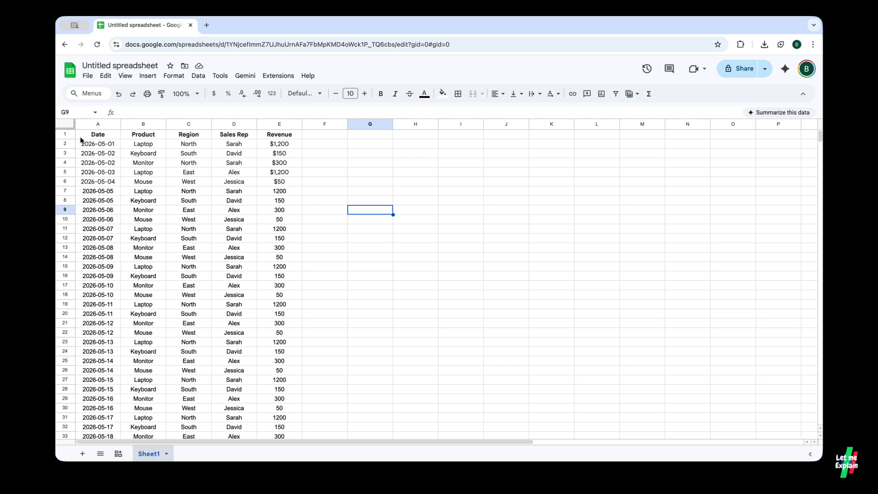
- Create a pivot table from all of Sheet1's data on a new sheet and rename that sheet Engine
left_click(64, 124)
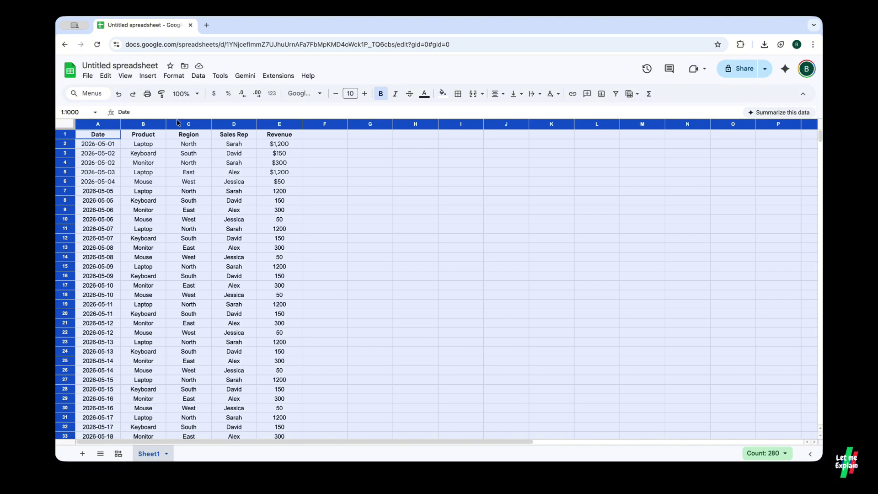
left_click(150, 77)
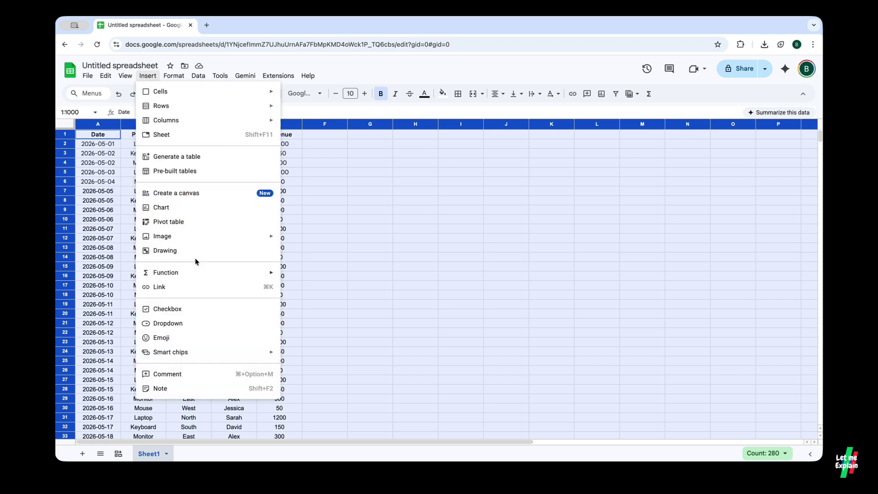
left_click(210, 222)
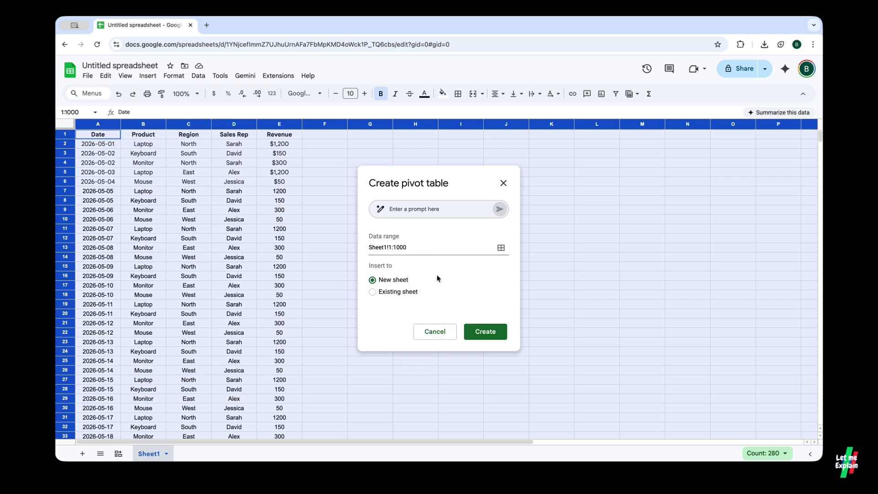
left_click(484, 332)
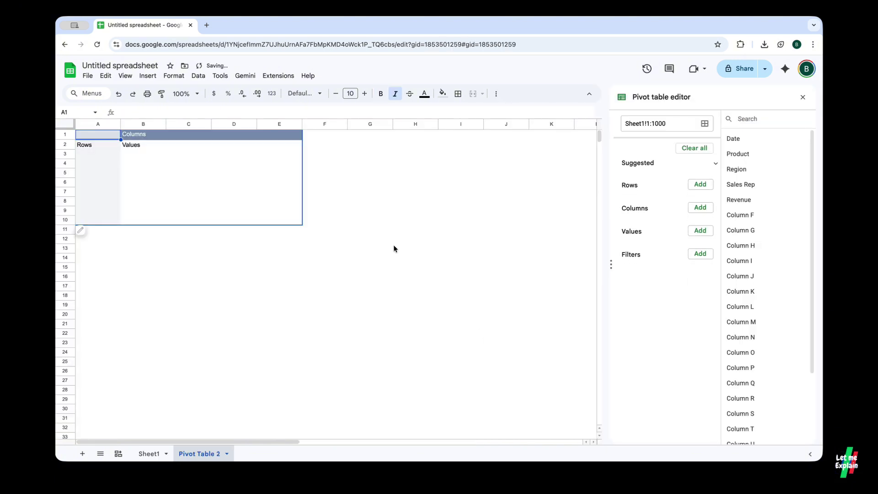
double_click(194, 454)
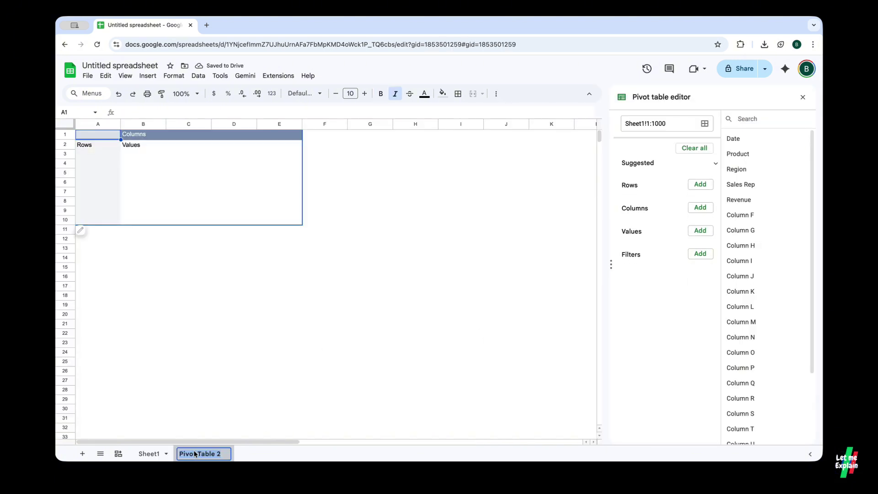
type("Engine")
key("Return")
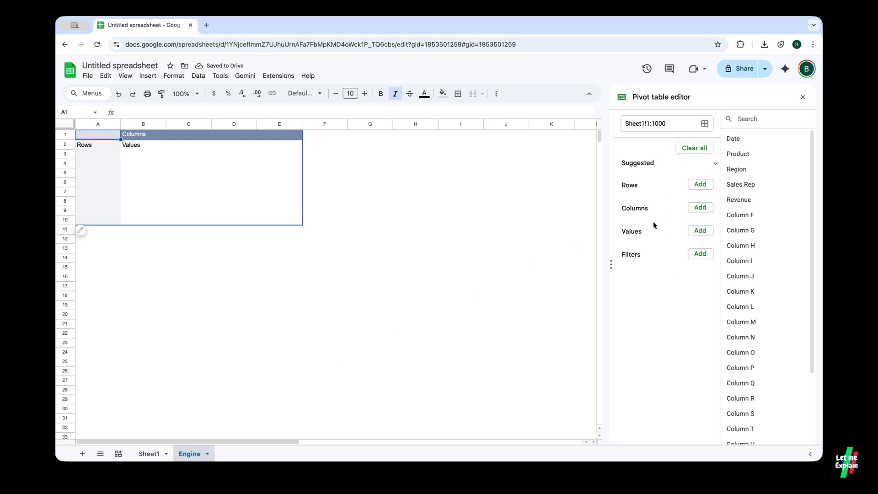
- Set the pivot table's rows to Product and its values to Revenue summarized by SUM
left_click_drag(740, 158, 647, 196)
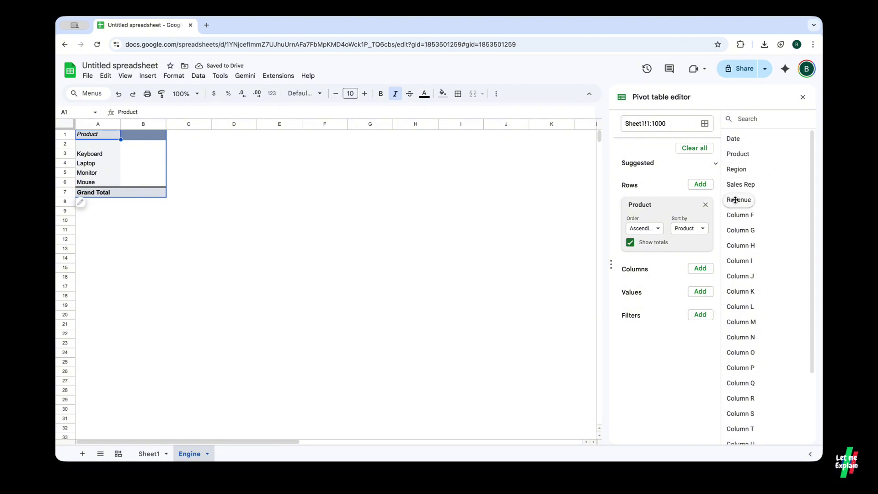
left_click_drag(736, 199, 638, 315)
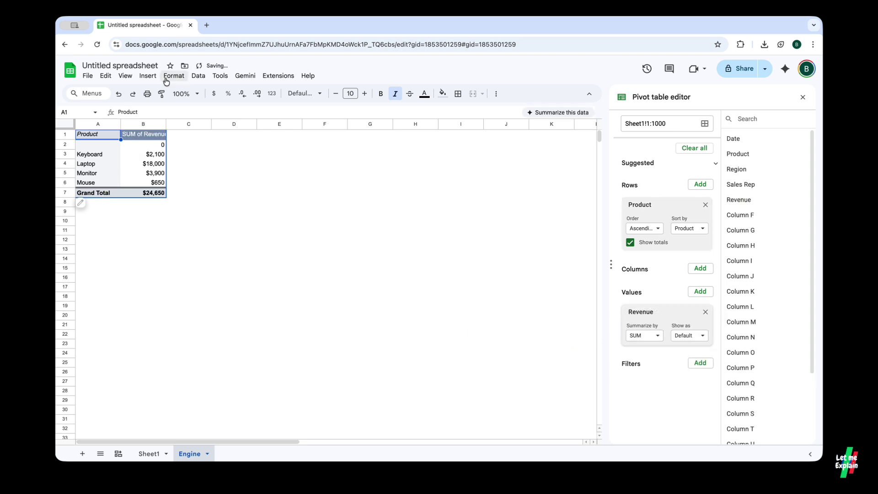
- Copy the product pivot table to cell D1 and replace the copy's row field with Region
left_click(88, 137)
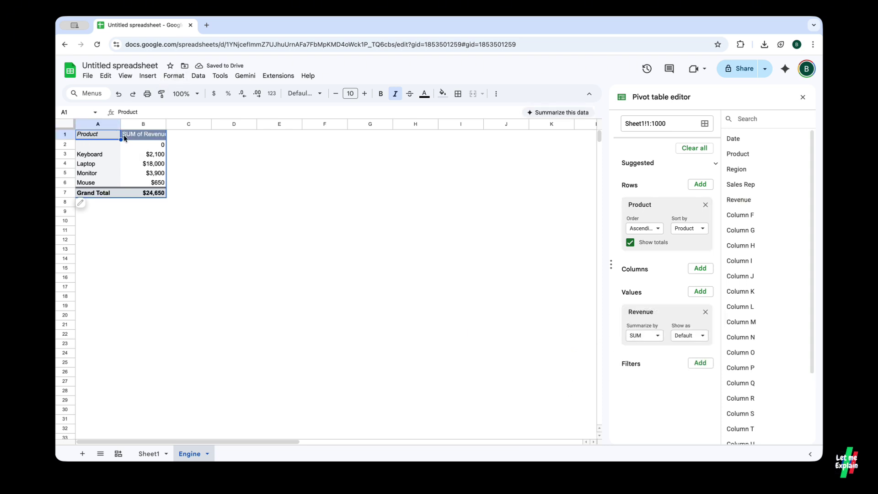
left_click(245, 134)
type("Product\tSUM of Revenue \t0 Keyboard\t$2,100 Laptop\t$18,000 Monitor\t$3,900 Mouse\t$650 Grand Total\t$24,650")
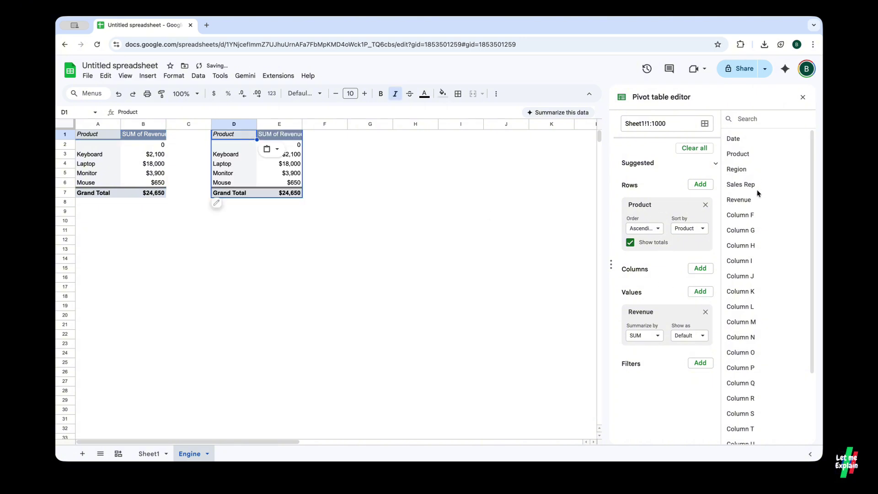
left_click_drag(737, 170, 645, 220)
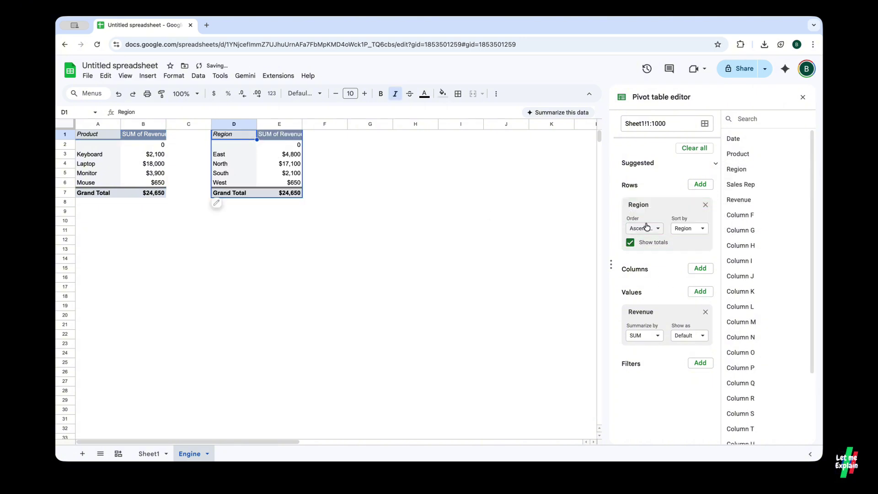
left_click(277, 231)
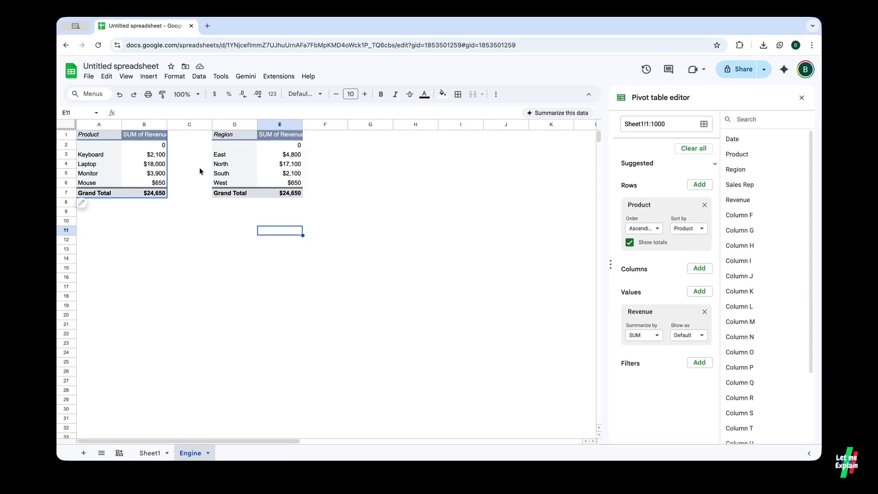
left_click(350, 270)
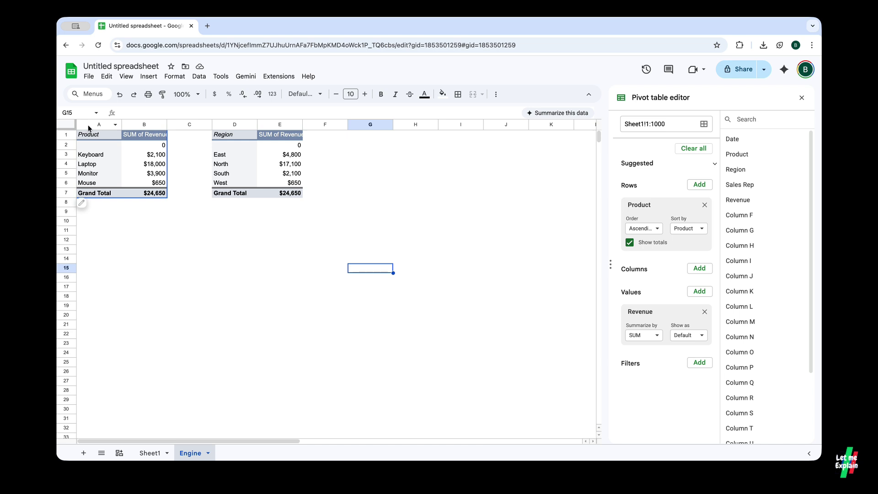
- Insert a chart from the product pivot table at A1 and change its type to a doughnut chart
left_click(99, 136)
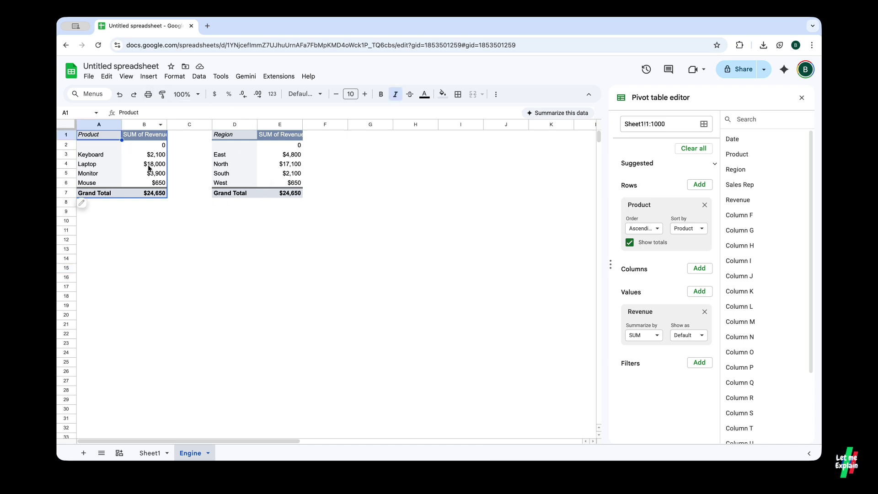
left_click(148, 77)
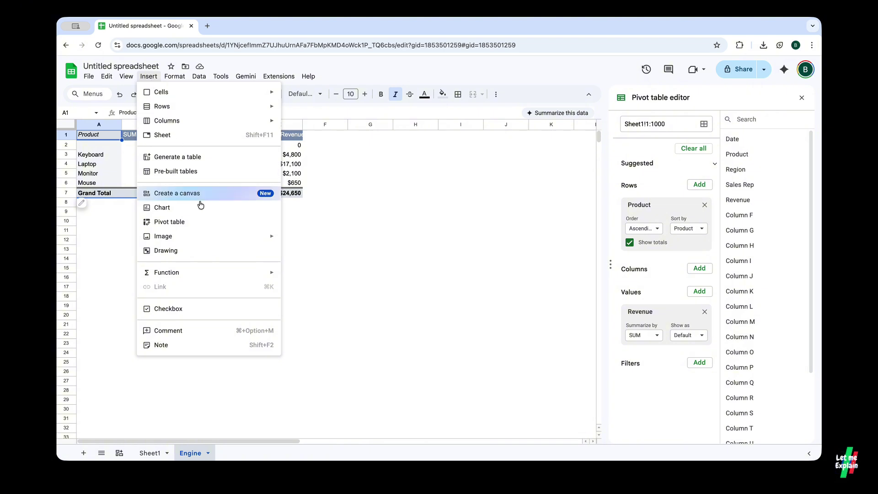
left_click(174, 206)
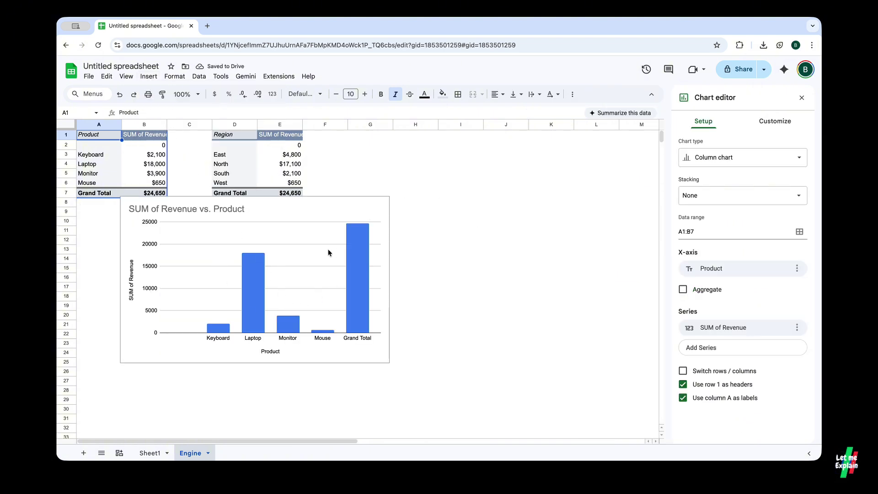
left_click(739, 160)
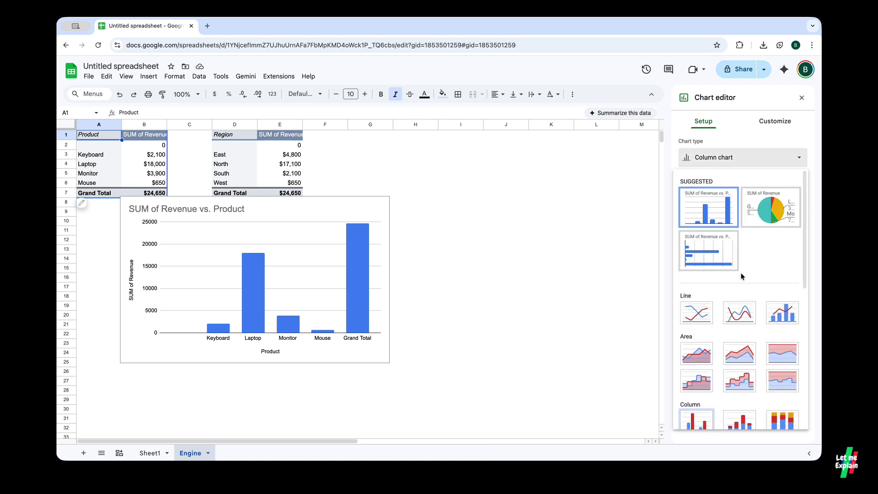
scroll(739, 315, "down", 2)
scroll(739, 315, "down", 1)
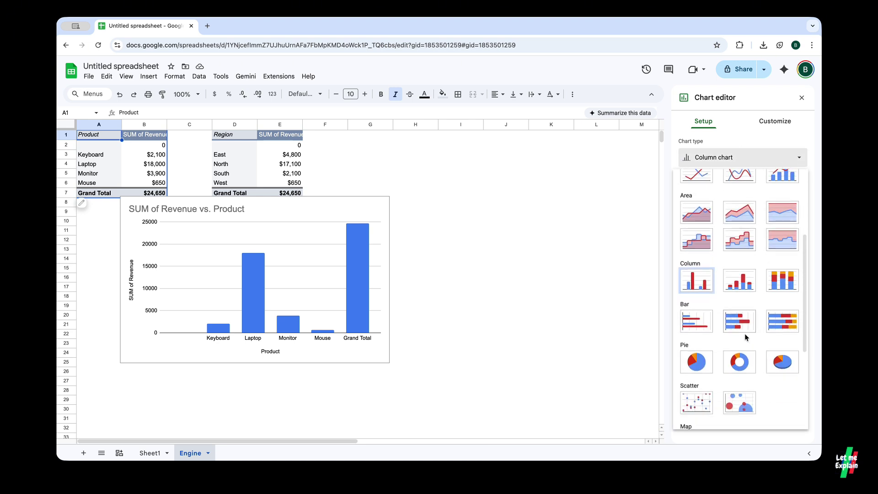
left_click(741, 359)
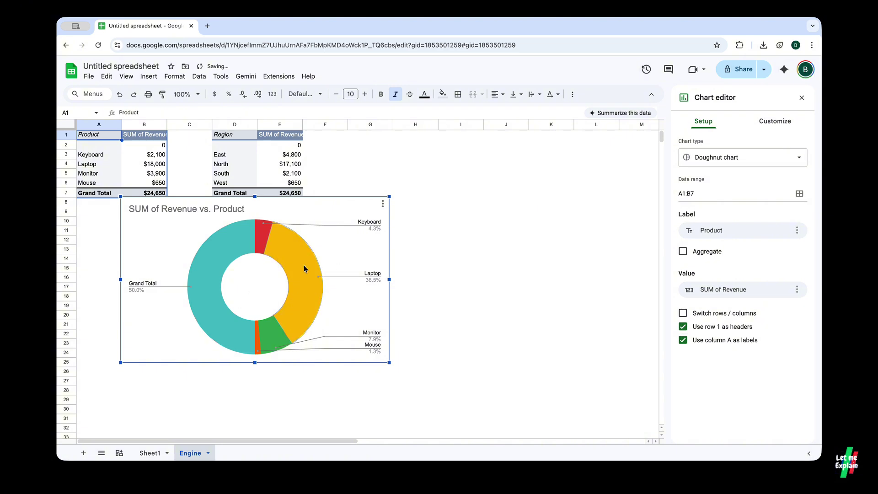
- Insert a column chart of revenue by region from the pivot table at D1
left_click(233, 136)
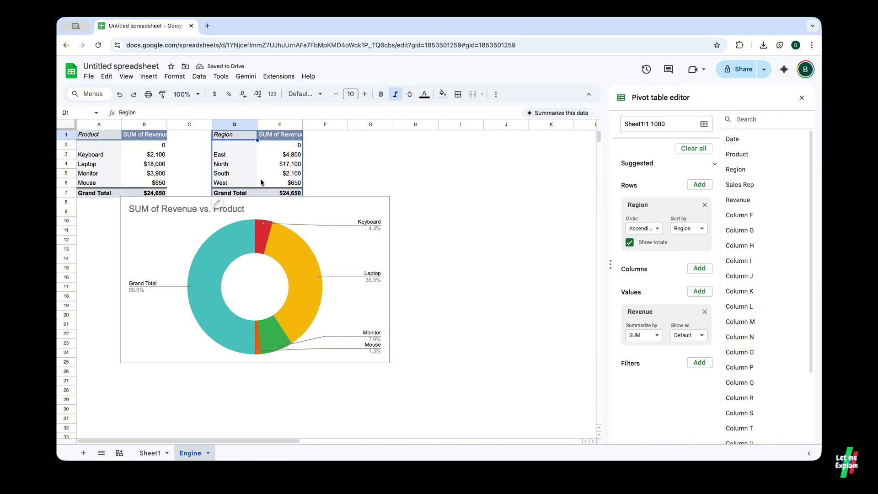
left_click(149, 77)
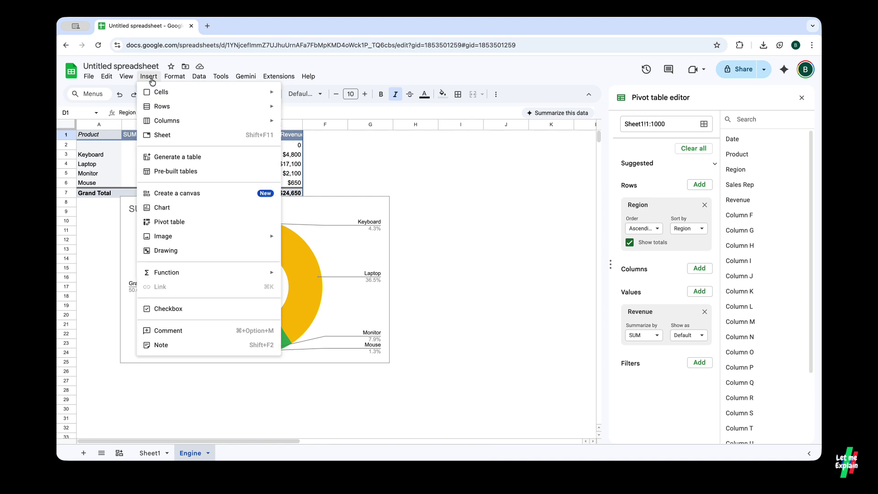
left_click(197, 212)
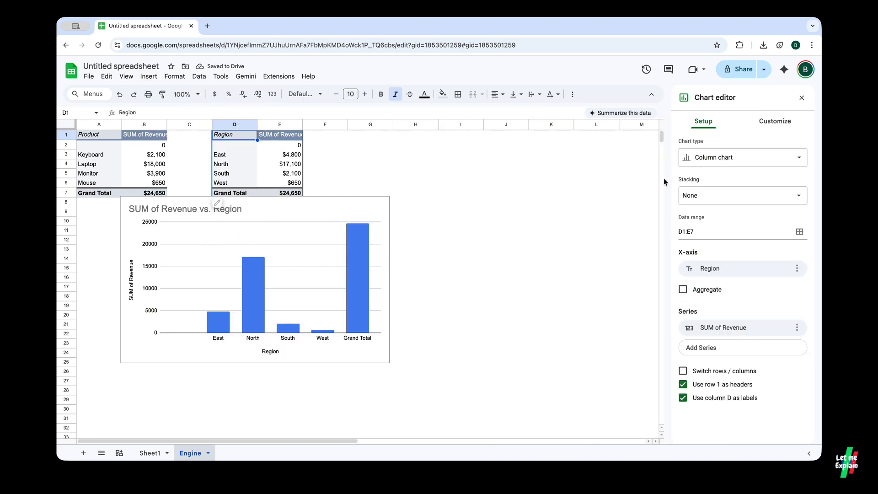
- Add a new sheet and name it Dashboard
left_click(83, 453)
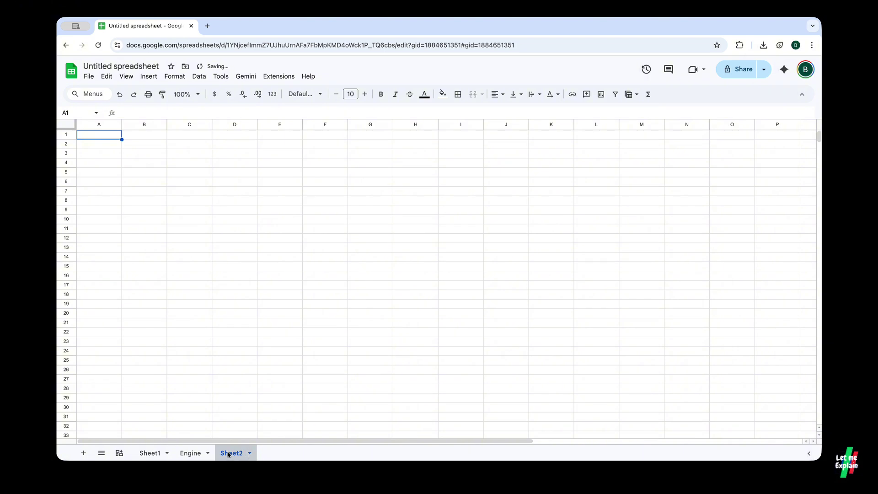
double_click(228, 454)
type("Dashb")
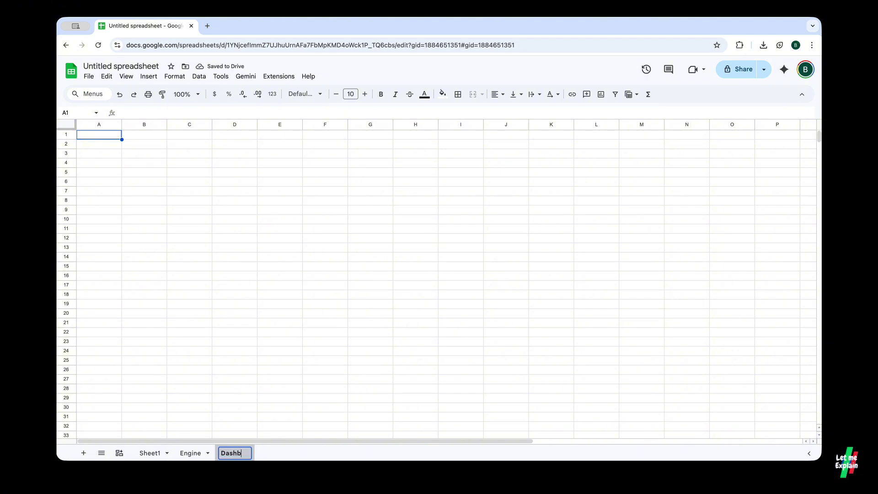
type("oard")
key("Return")
- On the Engine sheet, move the region column chart aside to uncover the product doughnut chart
left_click(190, 453)
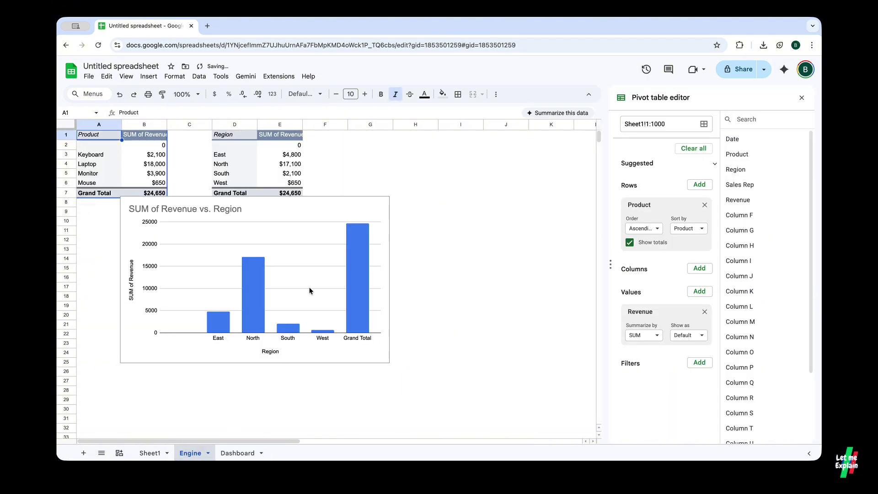
left_click(167, 214)
left_click_drag(167, 214, 340, 228)
- Copy the product doughnut chart from the Engine sheet onto the Dashboard sheet
left_click(168, 232)
key("Escape")
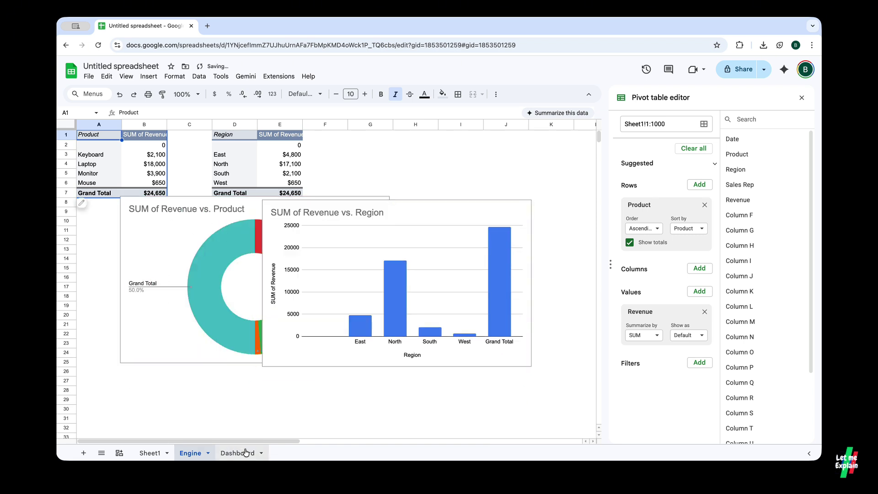
left_click(246, 453)
key("ctrl+v")
- Copy the region column chart from the Engine sheet onto the Dashboard sheet and place it beside the doughnut chart
left_click(192, 452)
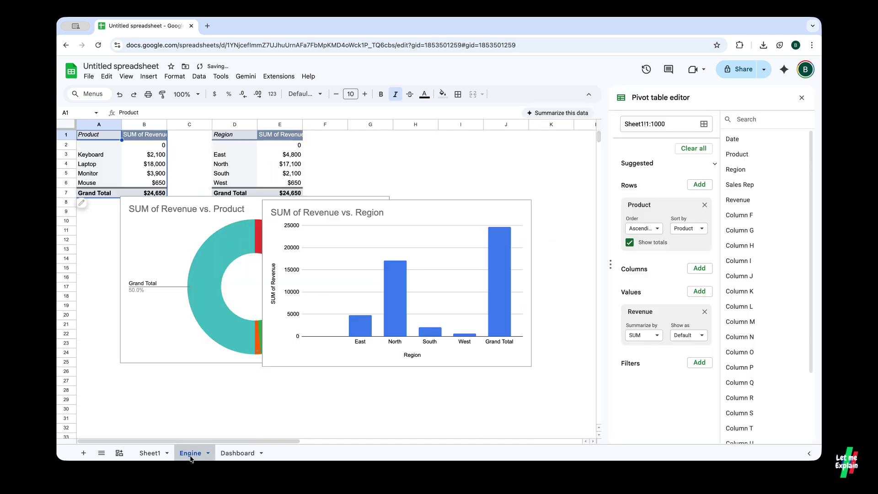
left_click(238, 452)
key("ctrl+v")
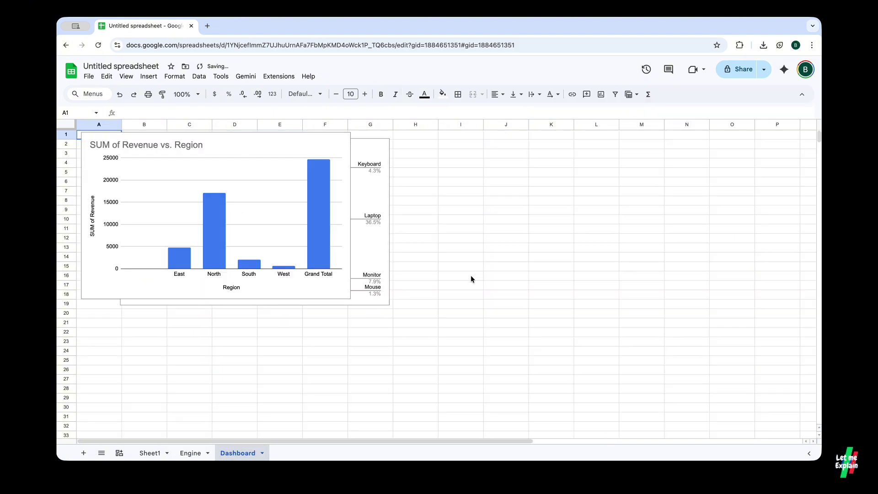
left_click(195, 212)
left_click_drag(195, 212, 498, 212)
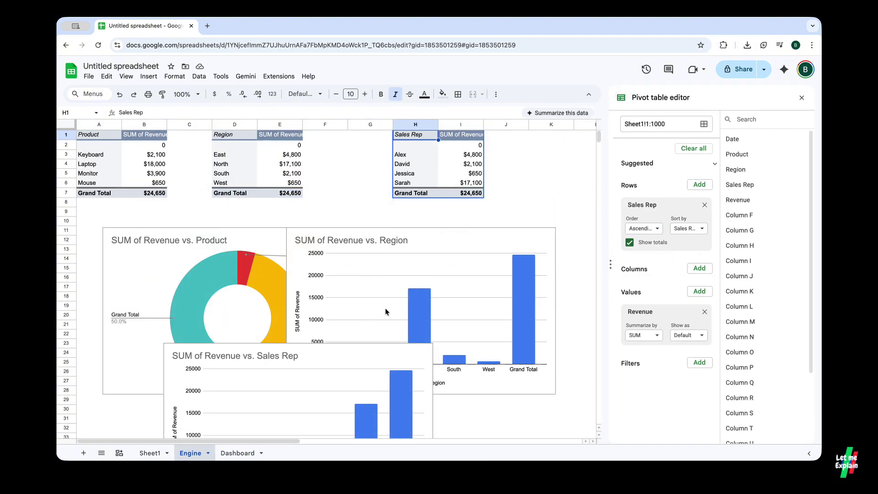
scroll(385, 309, "down", 1)
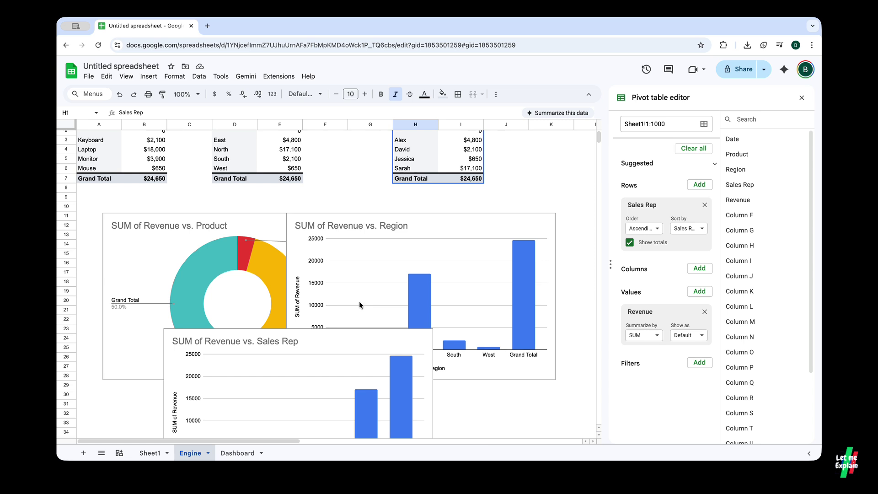
scroll(359, 301, "up", 1)
scroll(221, 318, "down", 5)
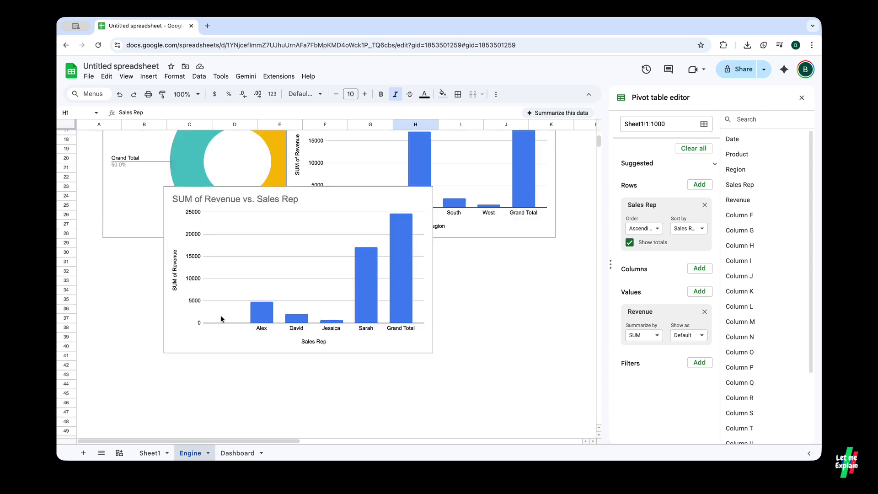
scroll(279, 299, "up", 6)
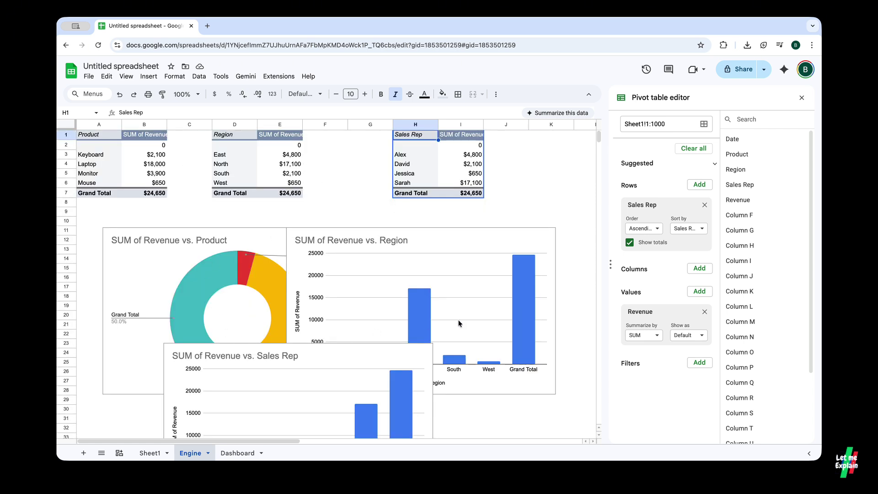
- On the Dashboard sheet, add a slicer on the Sales Rep column for the sales rep chart and place it just above the chart
left_click(237, 453)
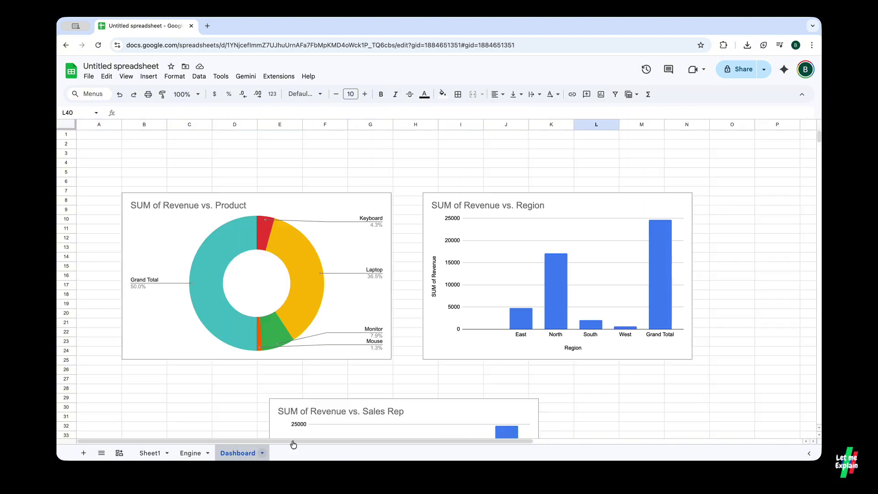
scroll(485, 255, "down", 5)
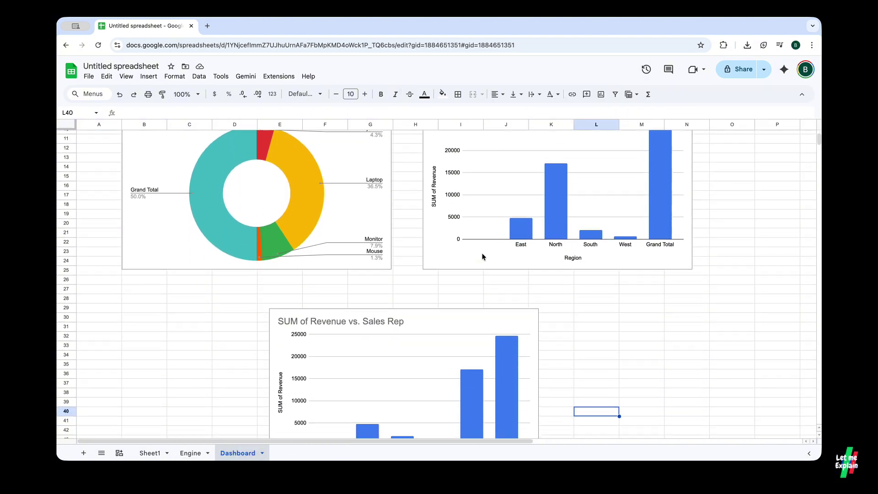
scroll(372, 323, "up", 3)
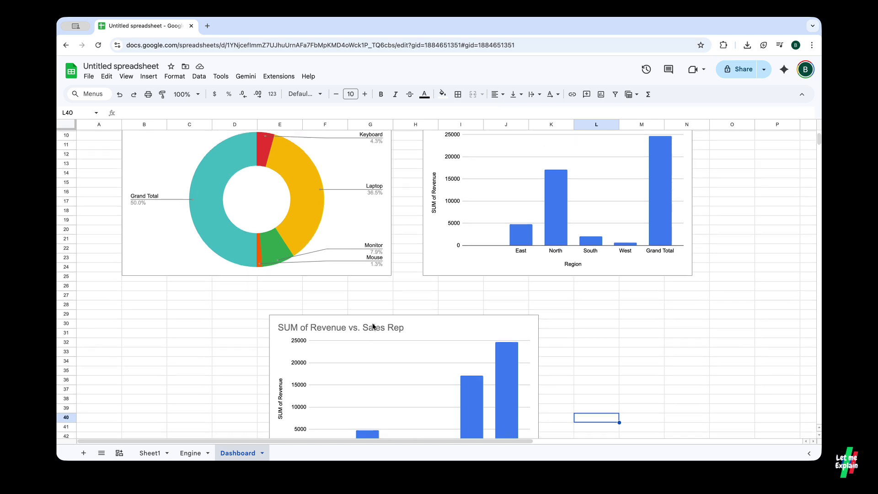
scroll(372, 323, "down", 4)
scroll(372, 323, "down", 1)
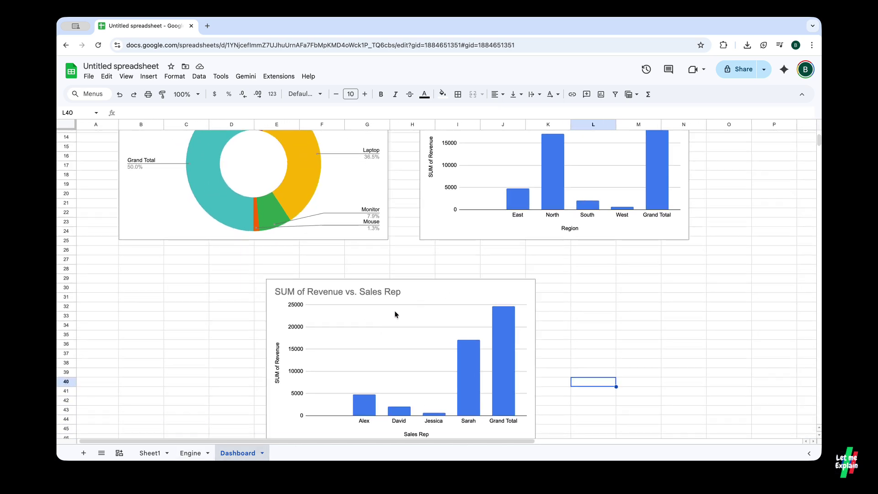
left_click(420, 289)
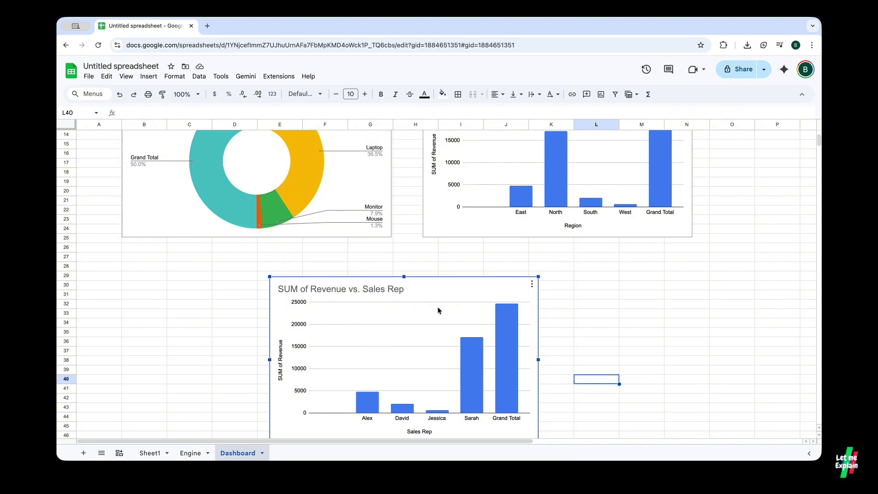
left_click(200, 76)
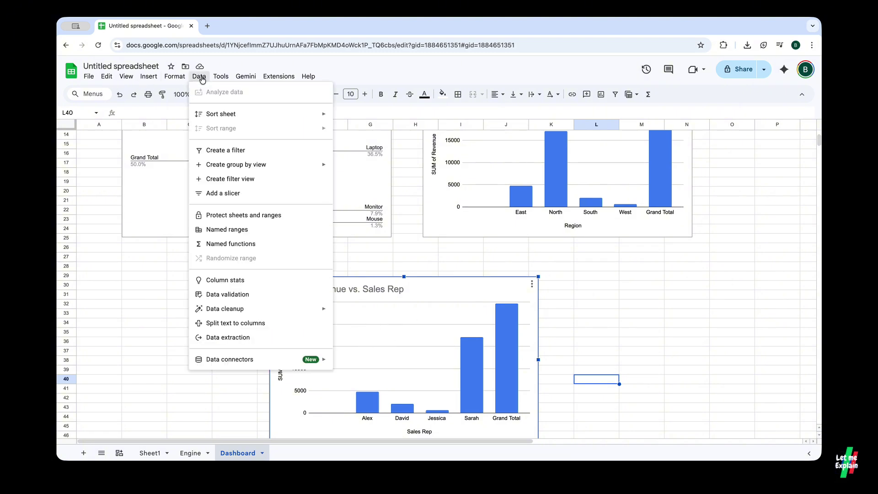
left_click(262, 198)
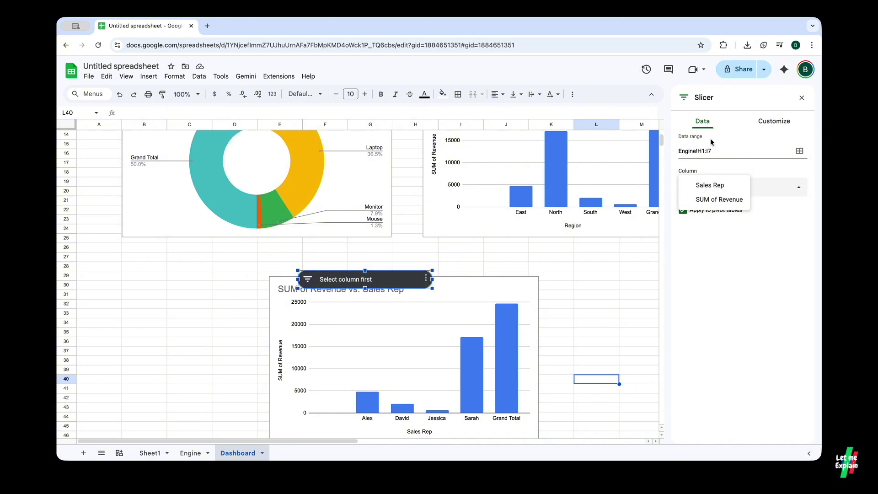
left_click(715, 191)
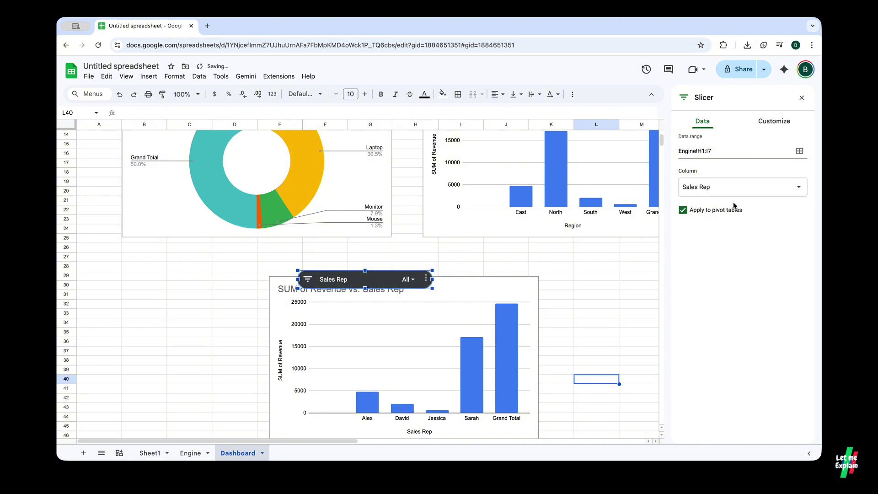
scroll(489, 270, "down", 3)
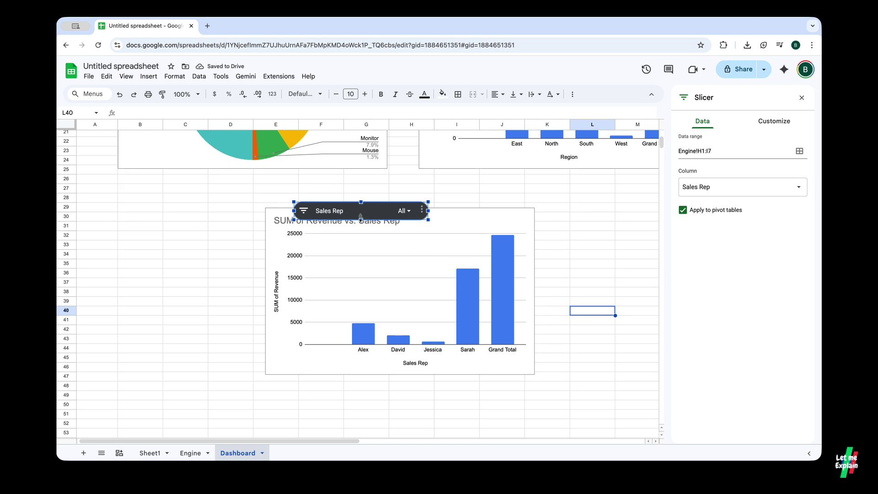
left_click_drag(361, 215, 390, 195)
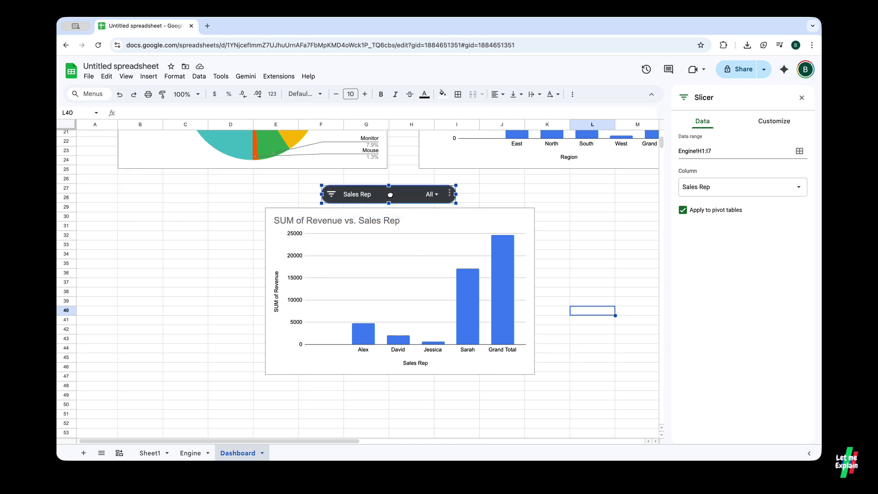
- Use the Sales Rep slicer to exclude Grand Total and the sales rep listed directly below it
left_click(432, 194)
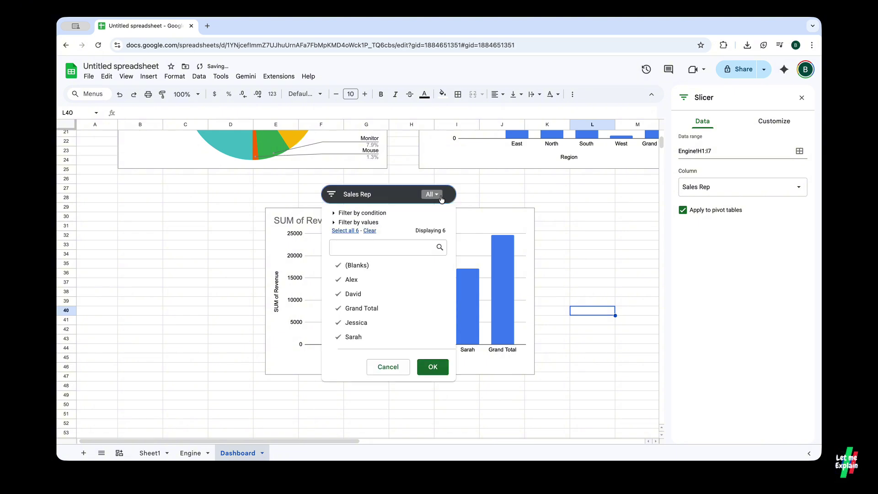
left_click(359, 323)
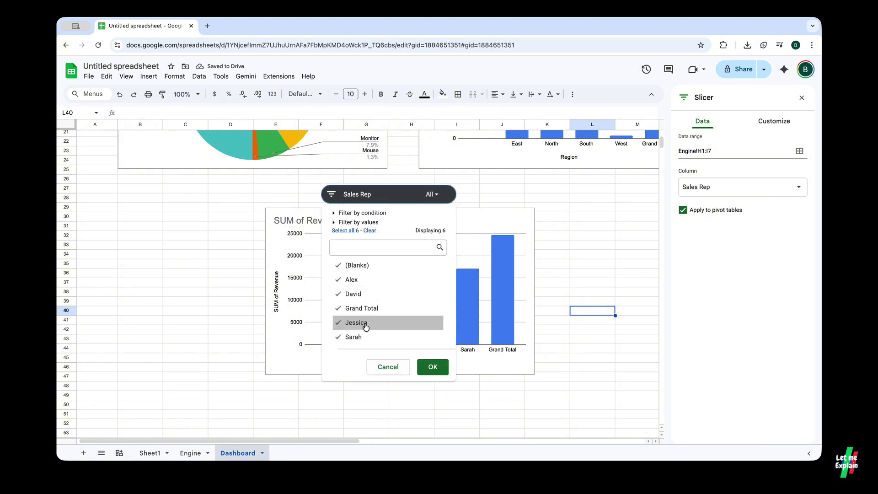
left_click(354, 307)
left_click(430, 367)
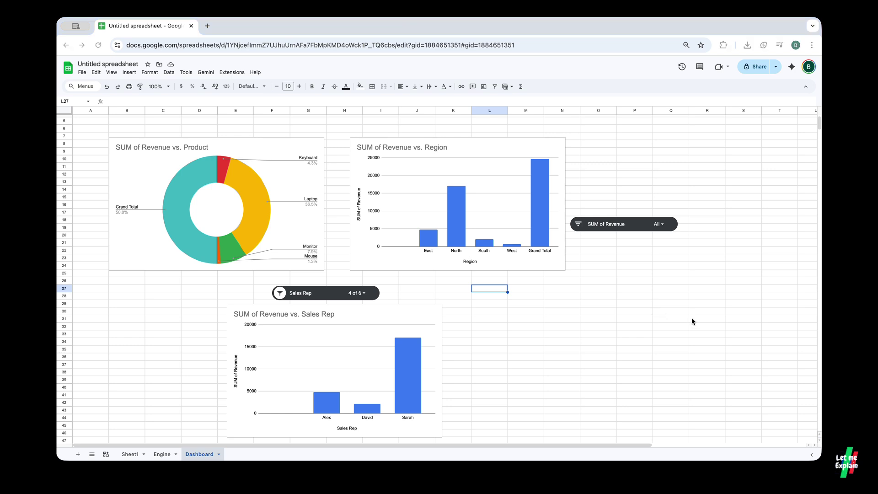
- Use the SUM of Revenue slicer to exclude the $17,100 value
left_click(657, 223)
left_click(593, 321)
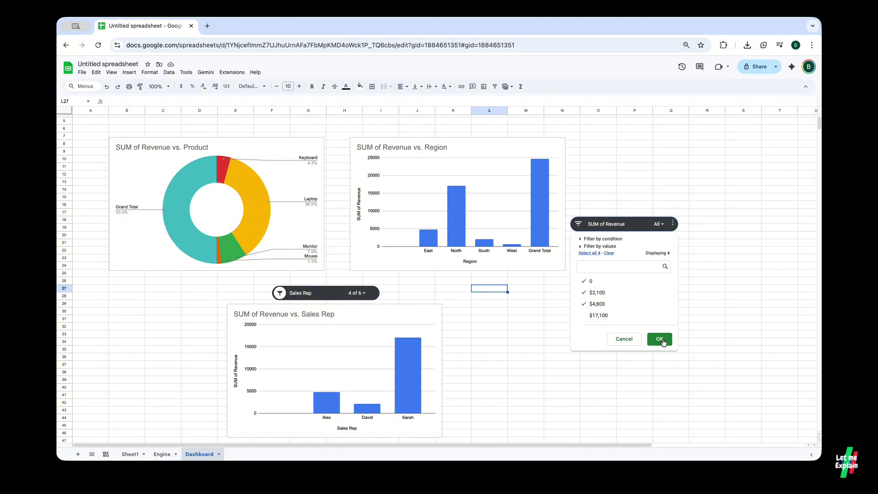
left_click(661, 339)
left_click(604, 319)
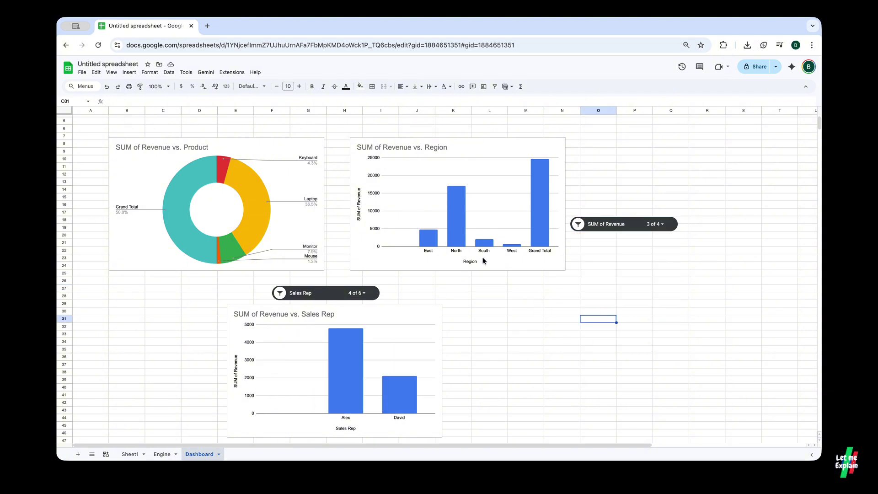
- Hide the gridlines on the Dashboard sheet
scroll(457, 270, "up", 2)
scroll(457, 297, "down", 1)
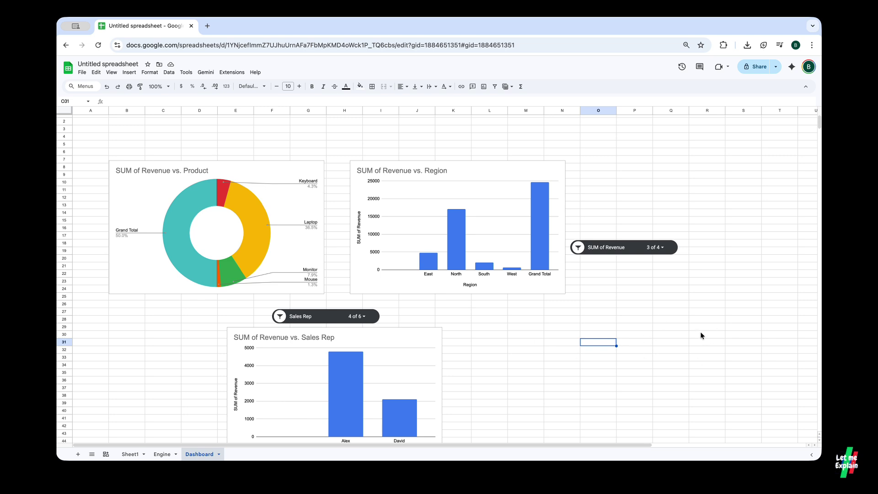
scroll(488, 314, "down", 3)
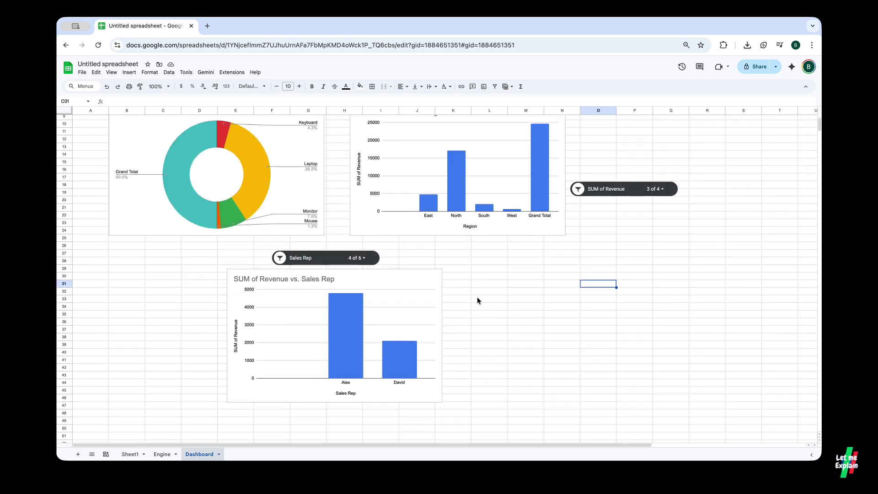
left_click(111, 72)
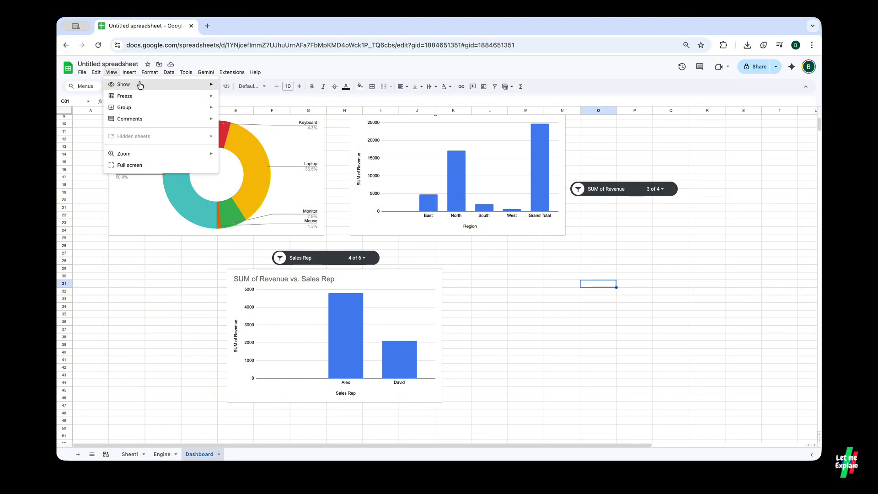
mouse_move(210, 85)
left_click(268, 99)
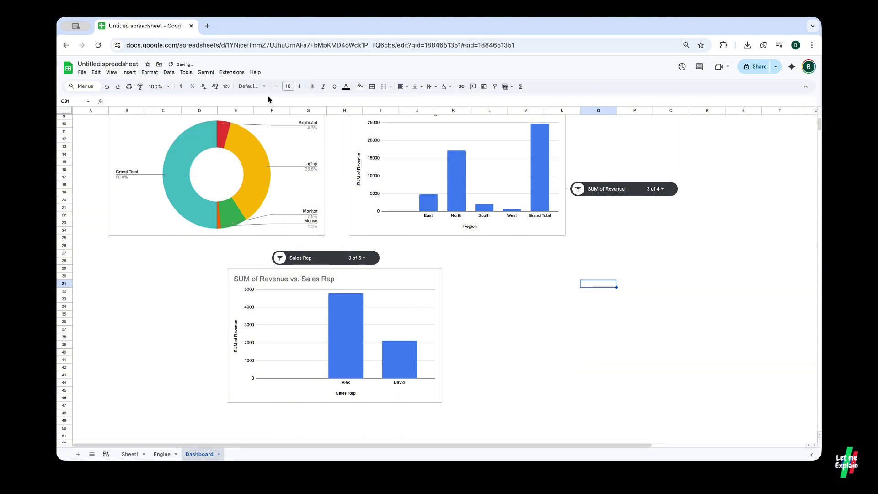
- Start a new drawing containing a wide rectangle with the text "Sales Performance Dashboard"
scroll(522, 325, "up", 3)
scroll(480, 310, "down", 2)
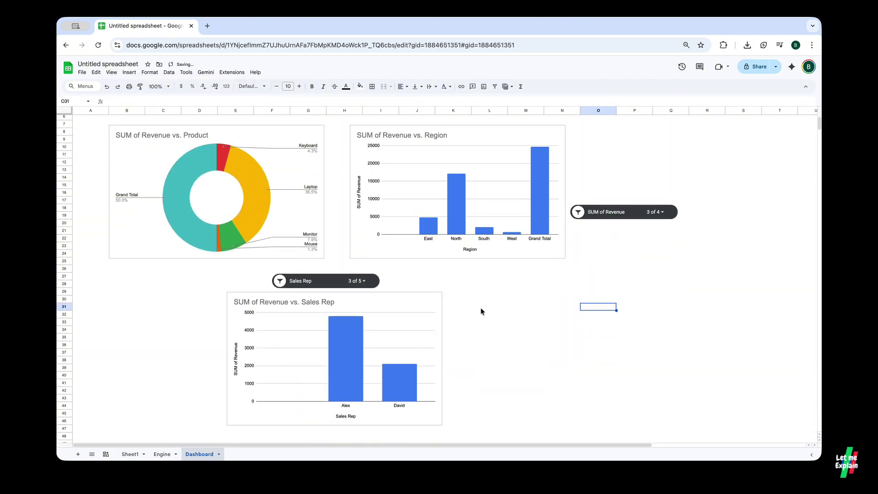
scroll(460, 313, "up", 1)
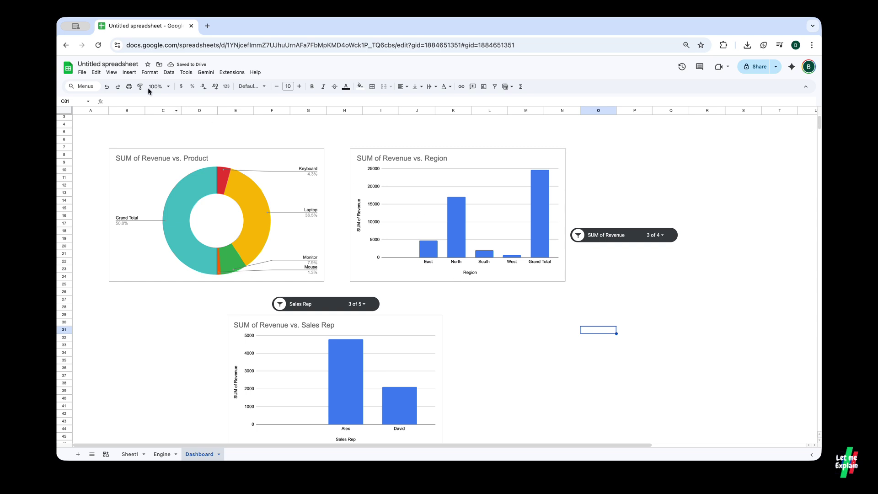
left_click(129, 73)
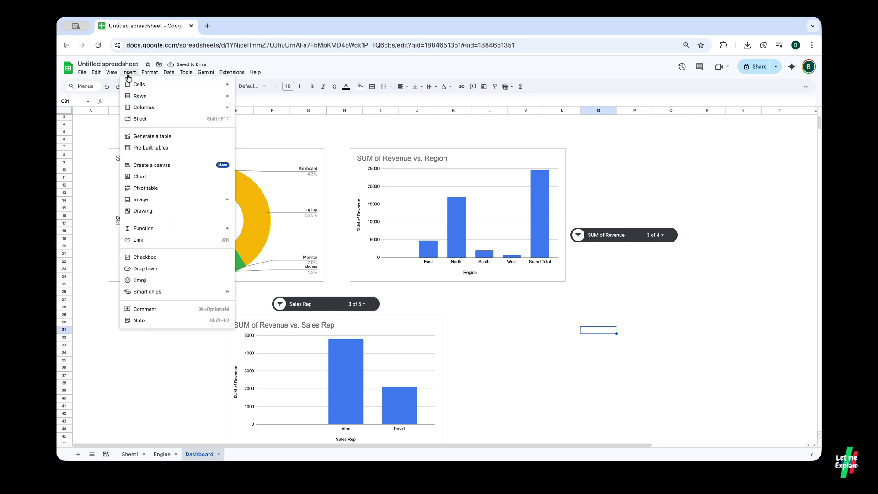
left_click(181, 210)
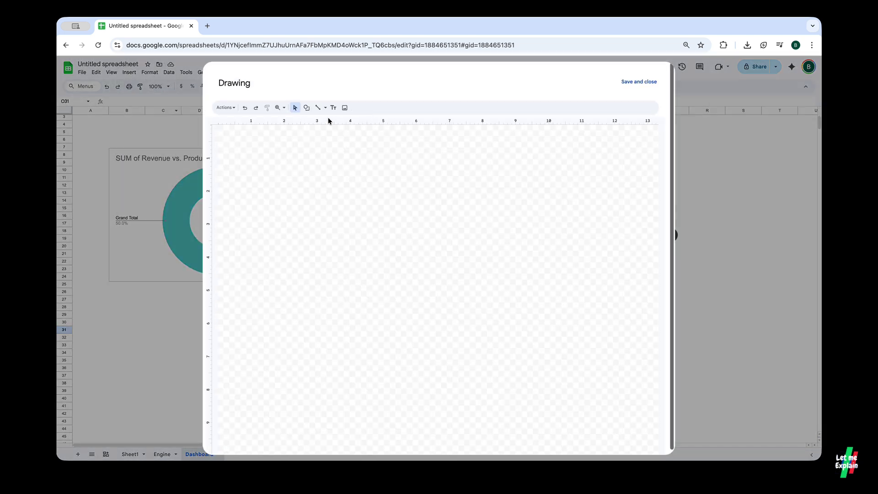
left_click(306, 108)
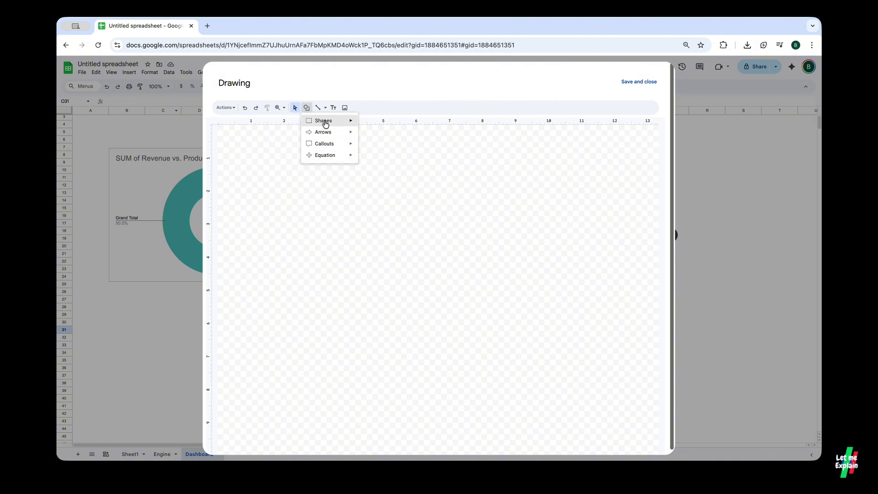
mouse_move(355, 123)
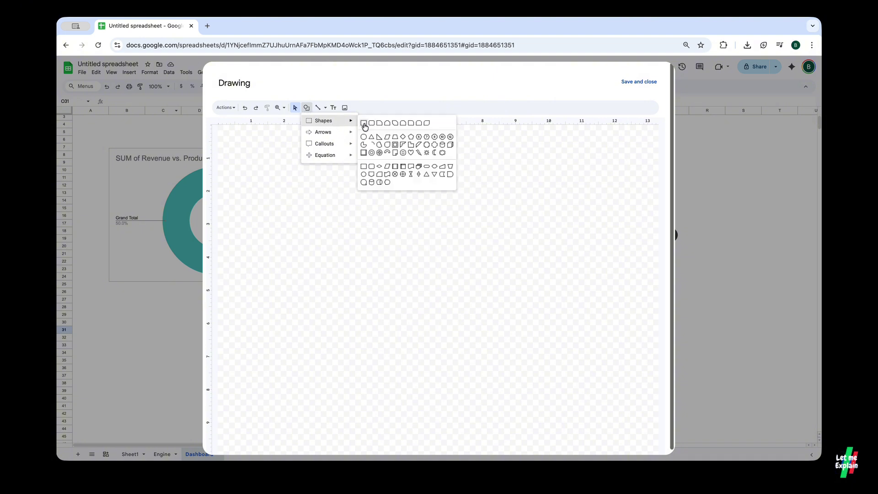
left_click(364, 124)
left_click_drag(295, 186, 602, 233)
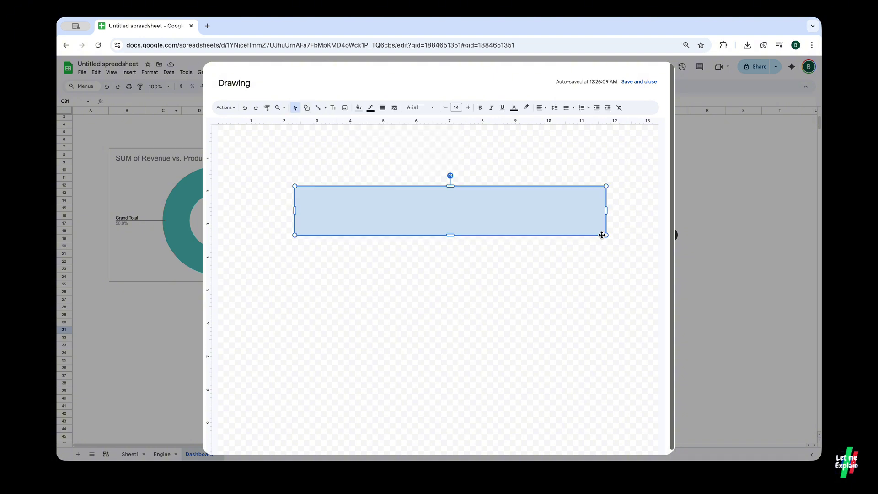
type("Sales Performance Dashboard")
- Make the rectangle's title text white and increase its font size
key("ctrl+a")
left_click(514, 108)
left_click(585, 145)
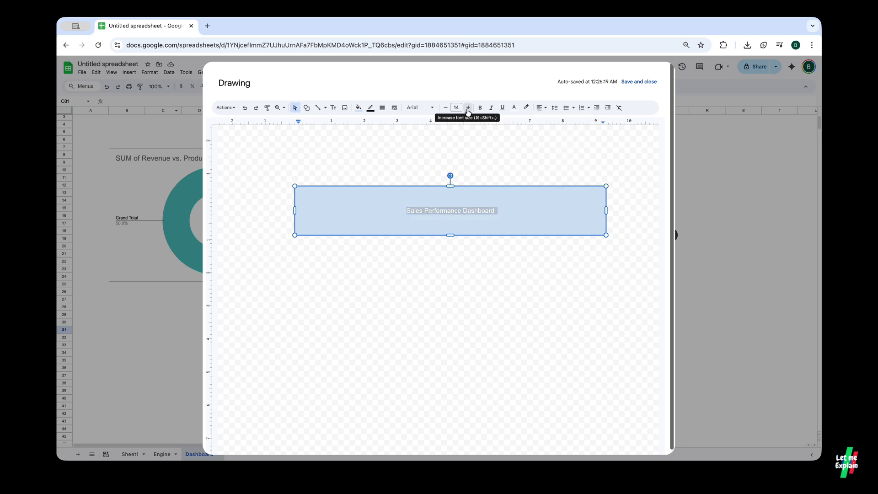
left_click(469, 108)
left_click(469, 108)
- Fill the title rectangle with dark blue and save the drawing into the Dashboard sheet
left_click(570, 171)
left_click(549, 201)
left_click(359, 108)
left_click(407, 202)
left_click(639, 82)
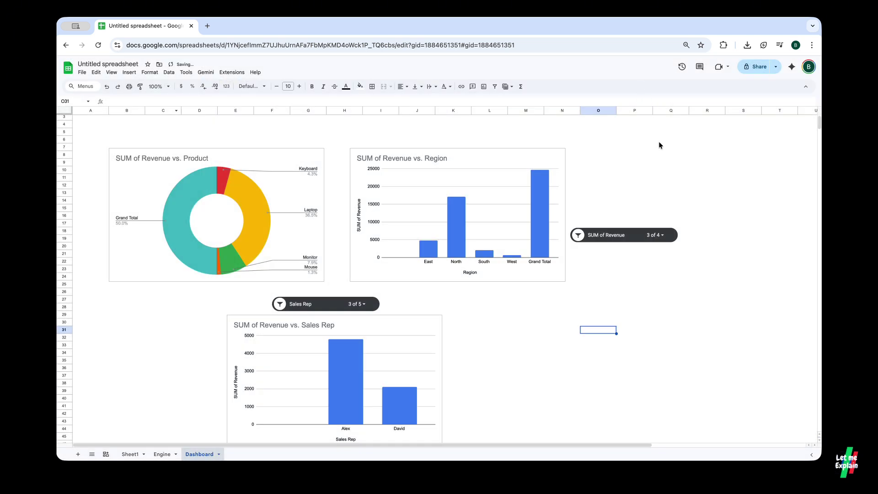
- Move the title banner above the product and region charts, shrink it to fit the gap and centre it between them
left_click(671, 375)
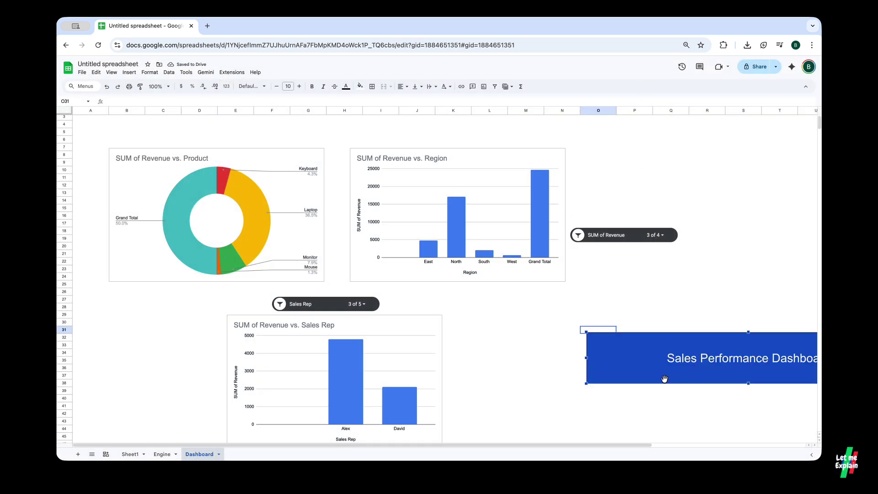
left_click_drag(661, 379, 266, 153)
scroll(298, 192, "up", 1)
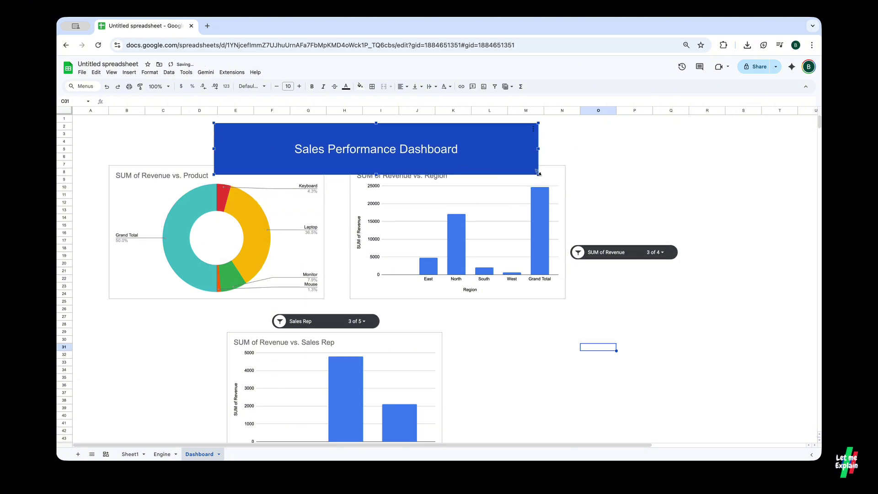
mouse_move(538, 174)
left_mouse_down()
mouse_move(454, 153)
mouse_move(415, 157)
left_mouse_up()
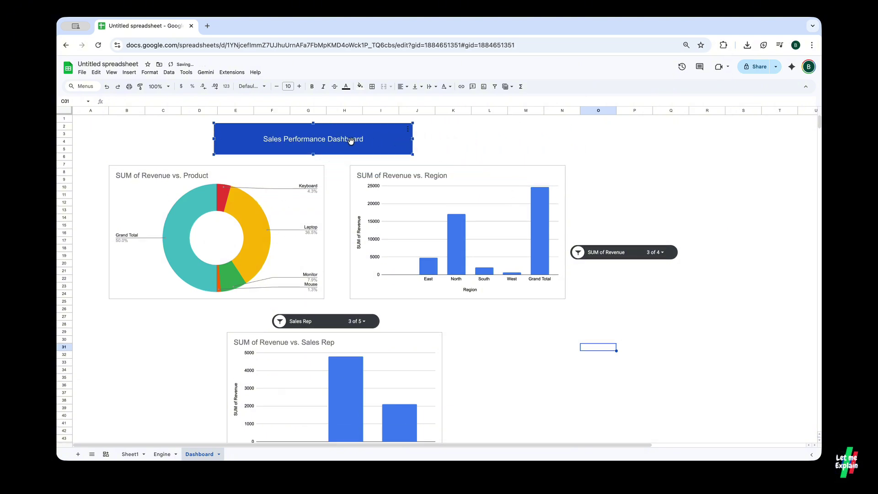
mouse_move(349, 139)
left_mouse_down()
mouse_move(399, 146)
mouse_move(391, 147)
left_mouse_up()
left_click(517, 377)
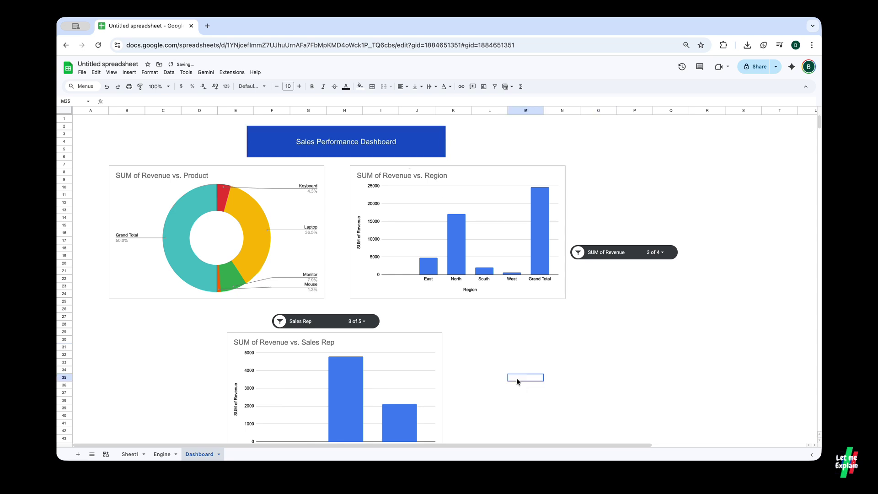
scroll(475, 327, "down", 2)
scroll(474, 328, "up", 2)
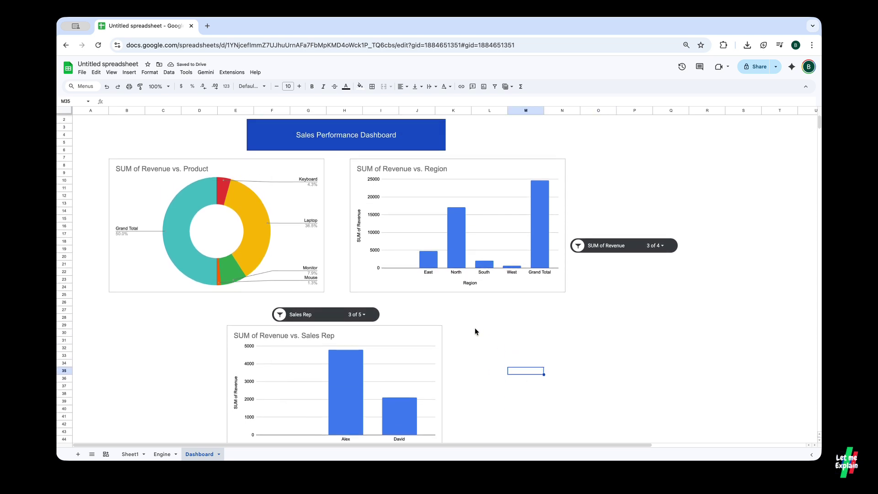